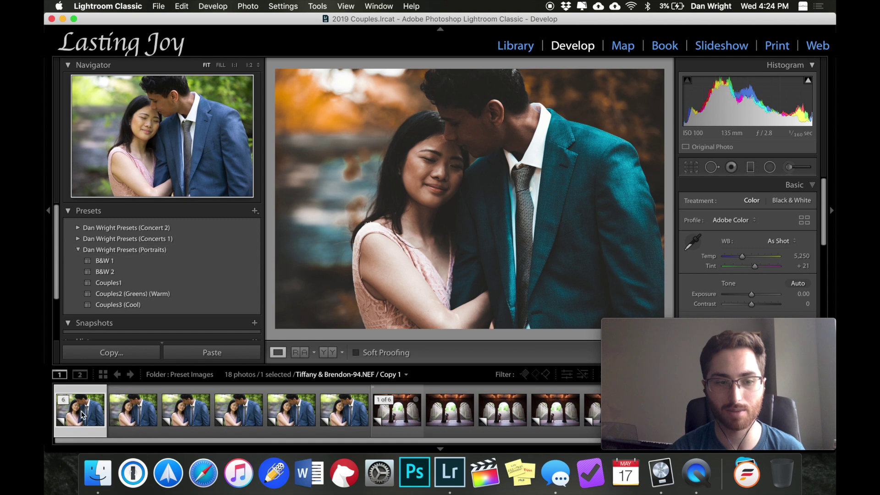
Step: Apply the Couples3 (Cool) preset to the second photo in the couple portrait stack
click(128, 415)
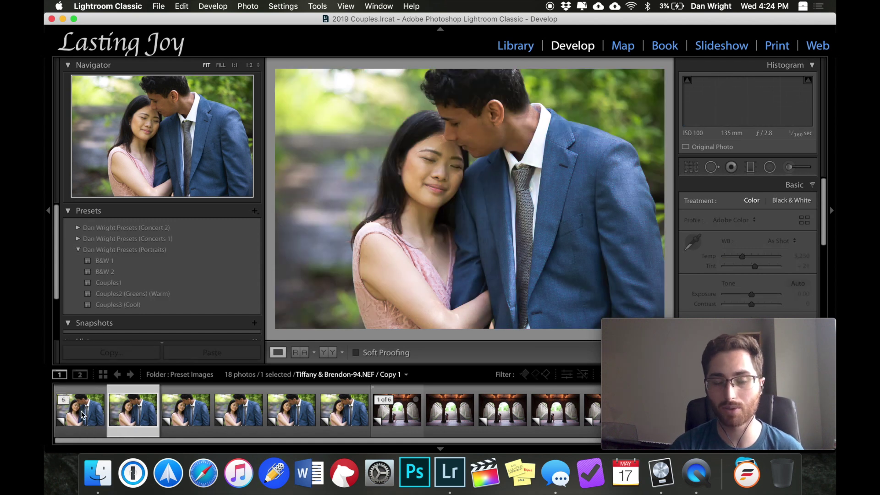
click(82, 415)
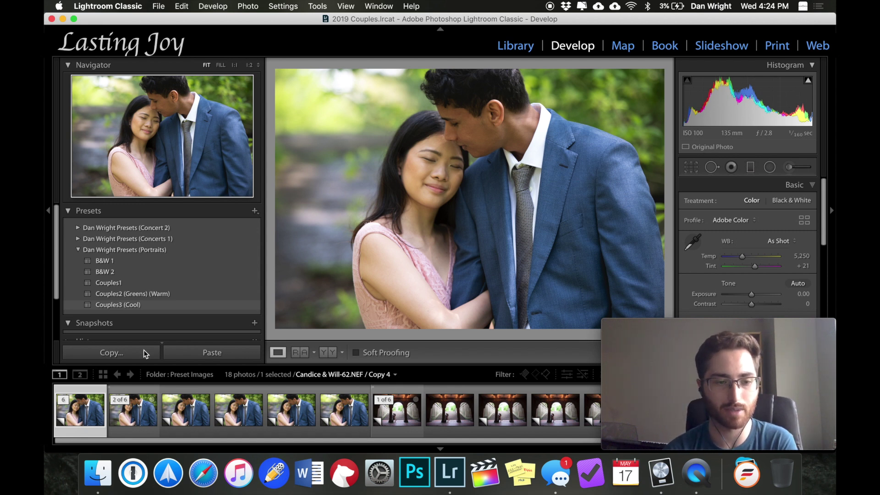
click(94, 412)
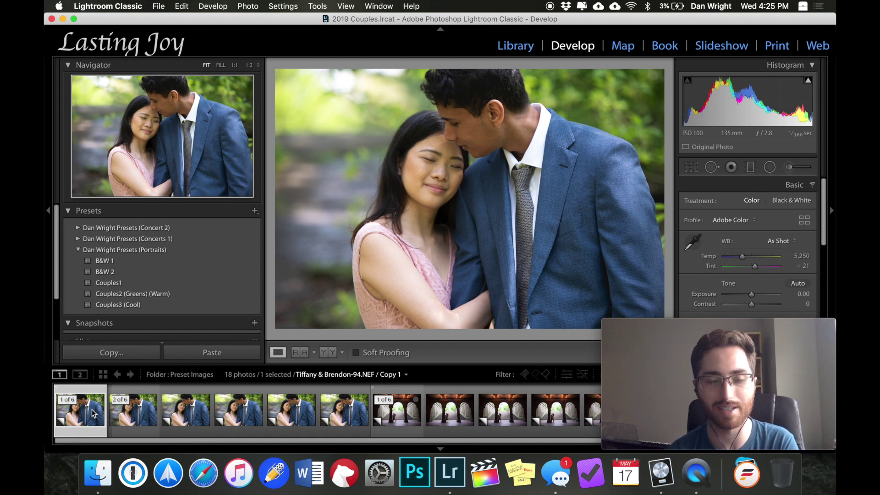
click(133, 304)
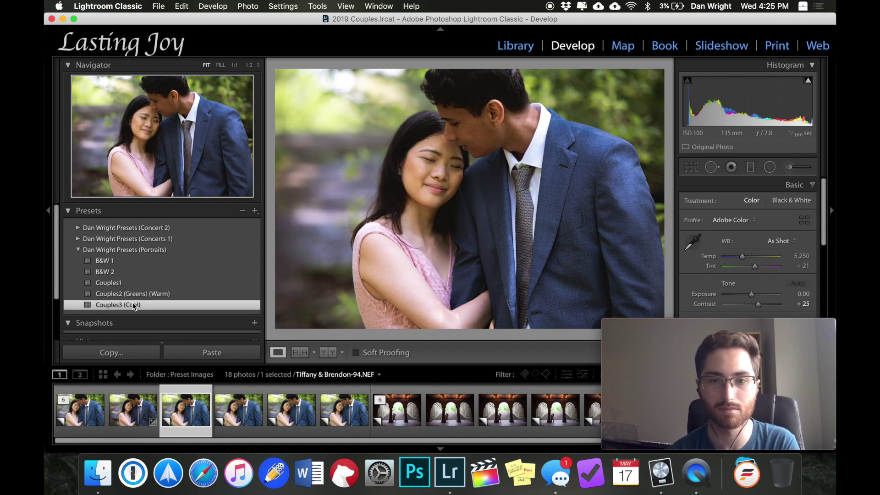
Step: Apply the Couples2 (Greens) (Warm) preset to the third couple portrait and set its temperature to 5,451
click(125, 293)
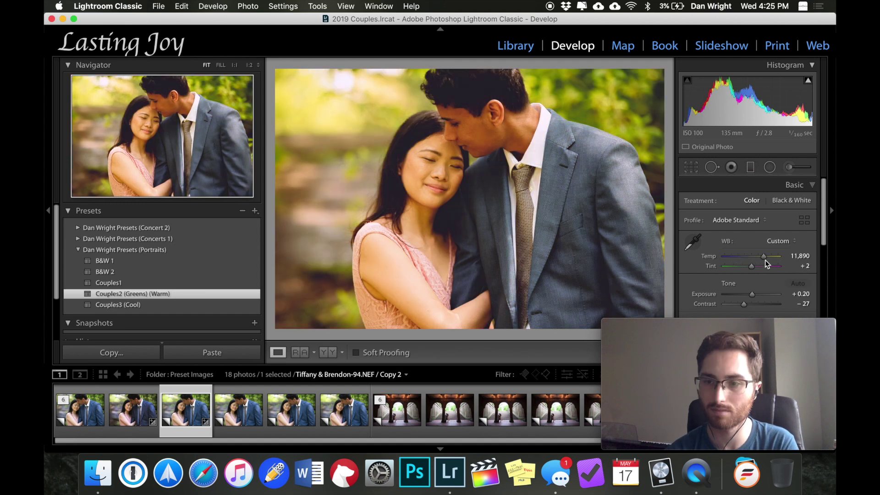
drag(765, 260, 744, 261)
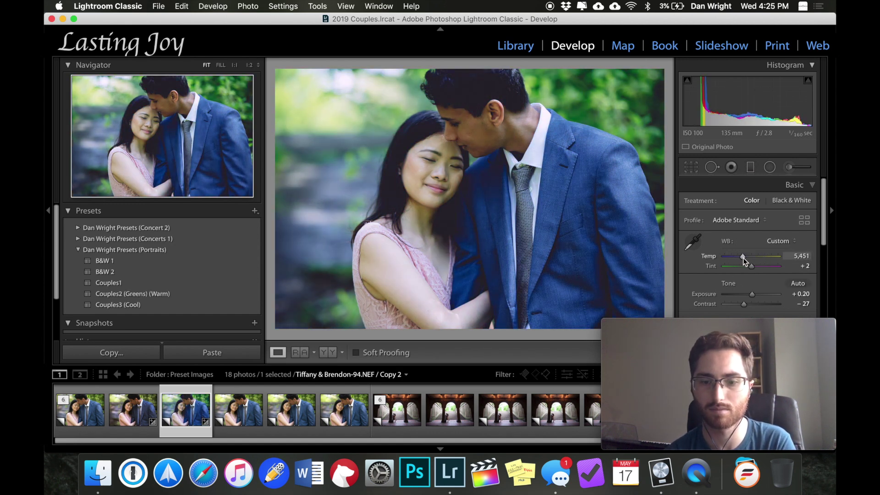
Step: Apply the Couples1 preset to the fourth couple portrait and raise its exposure to +0.40
key(Right)
click(154, 284)
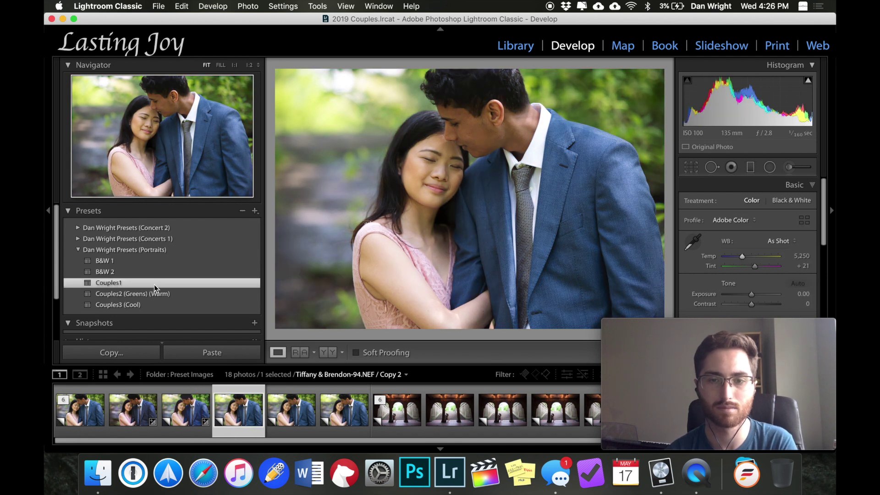
key(=)
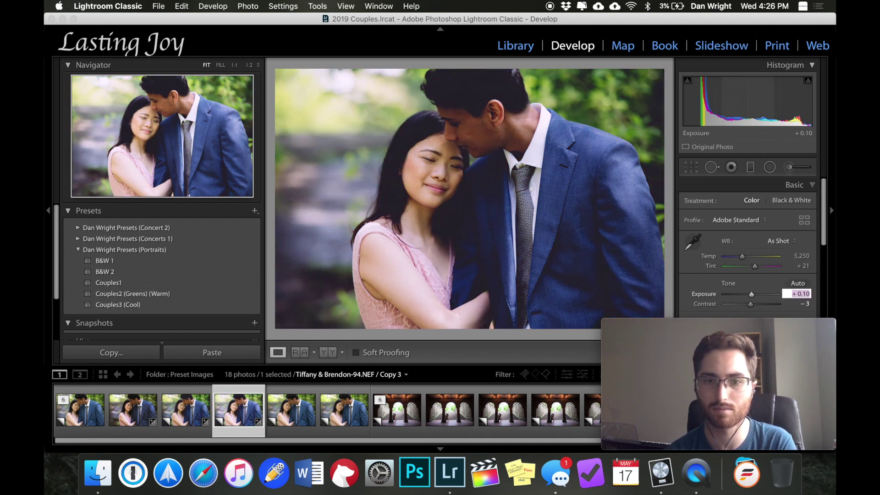
key(Return)
Step: Apply the B&W 2 preset to the fifth couple portrait, set its exposure to −0.30 and check the Adjustment Brush settings
key(Right)
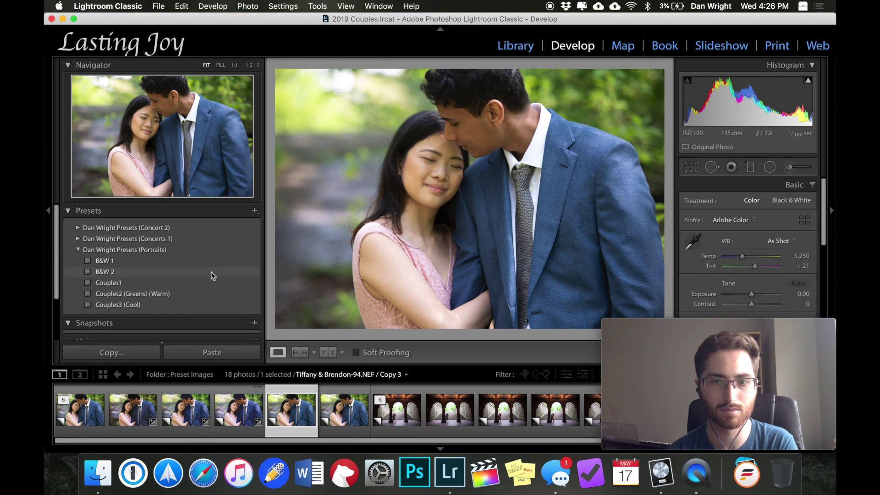
click(211, 271)
click(807, 294)
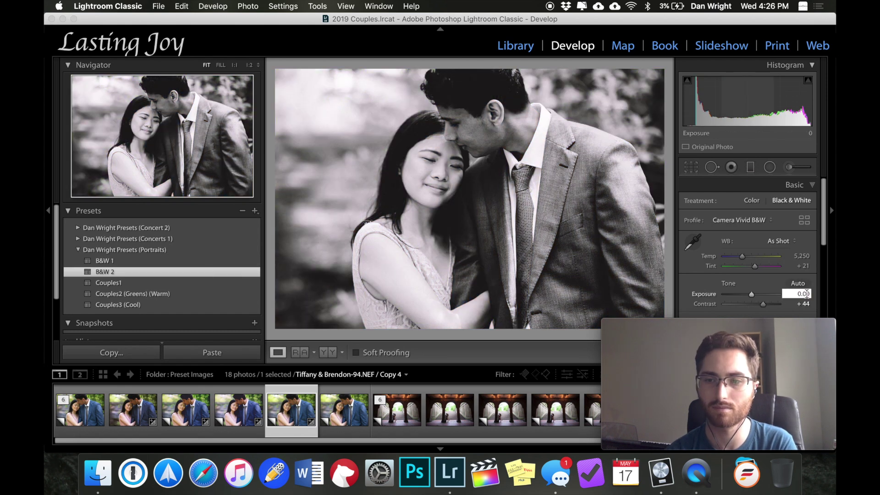
key(minus)
key(minus)
key(minus)
key(Return)
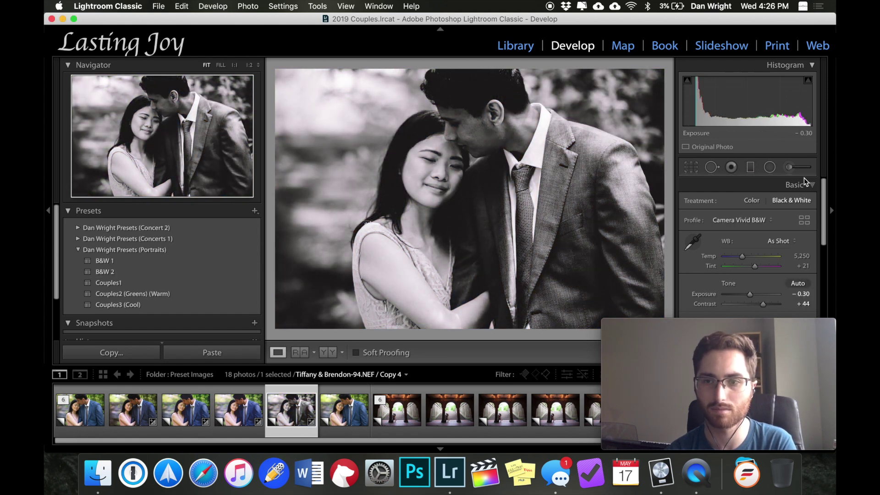
click(796, 167)
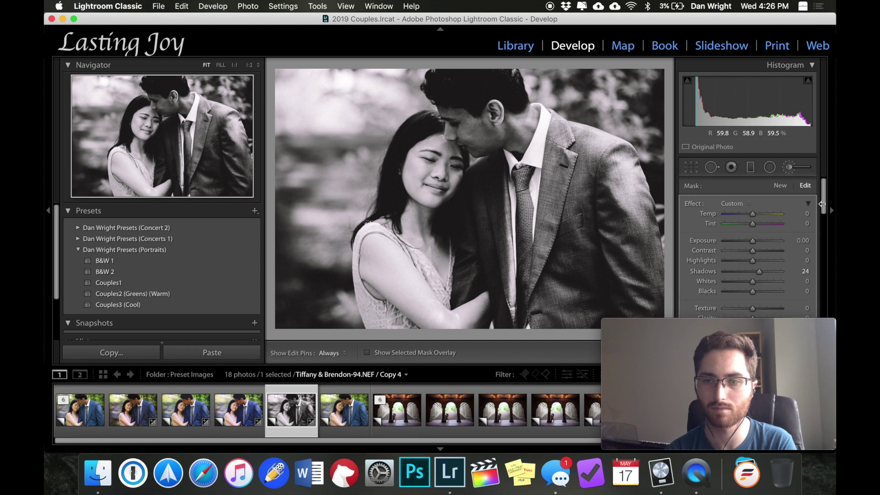
click(796, 167)
Step: Apply the B&W 1 preset to the sixth couple portrait and set its exposure to +0.20
click(345, 410)
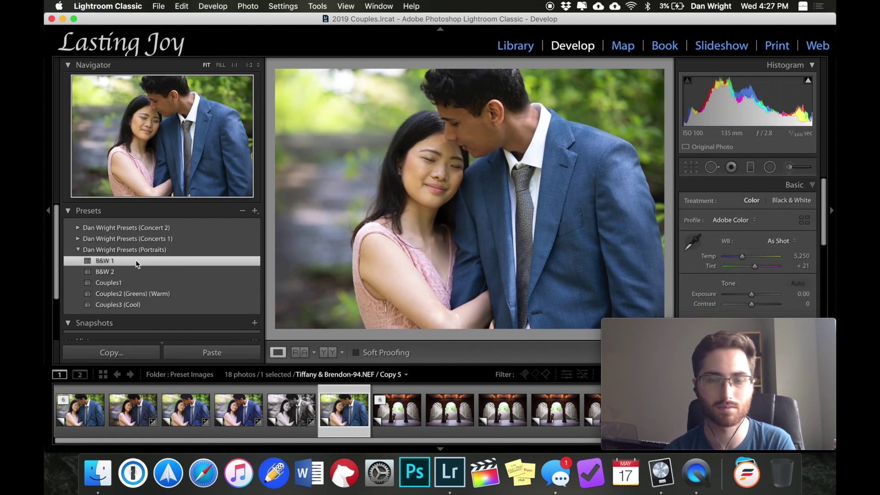
click(136, 261)
click(803, 293)
text(0.2)
key(Return)
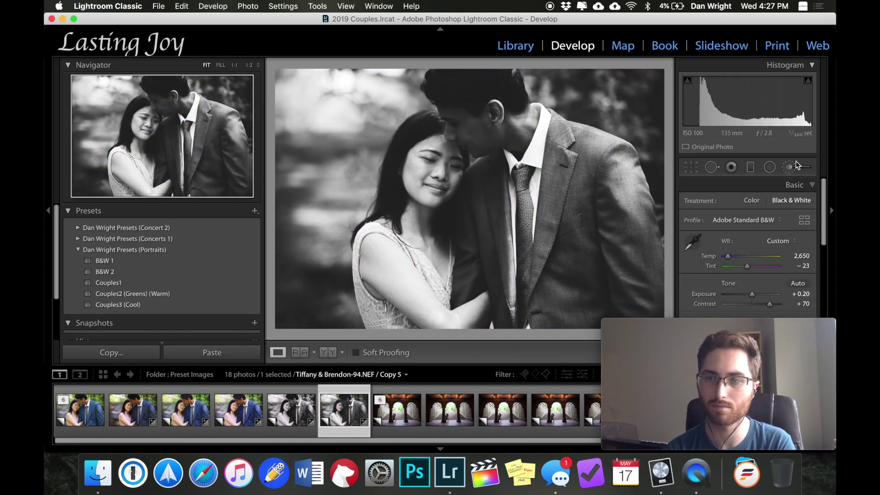
Step: Set the Adjustment Brush shadows to 37 for the sixth couple portrait
click(796, 167)
drag(752, 271, 764, 276)
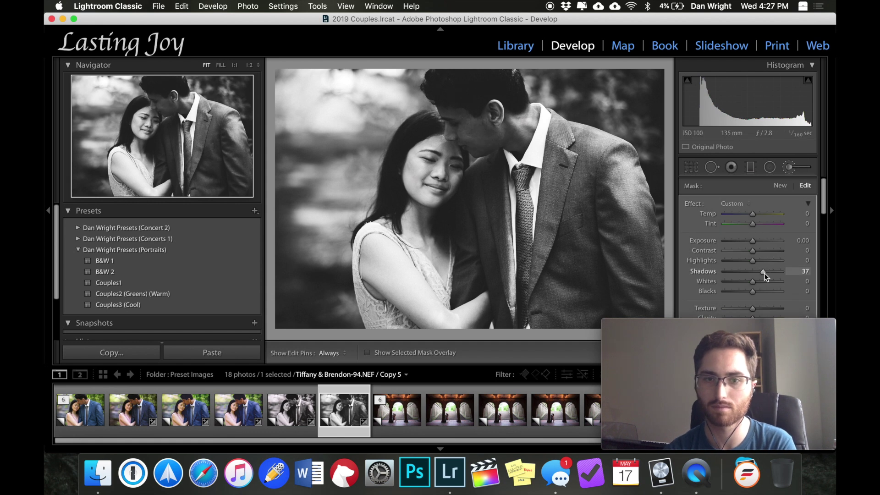
click(796, 166)
Step: Compare the unedited couple portrait with each of its five preset versions in turn
click(87, 414)
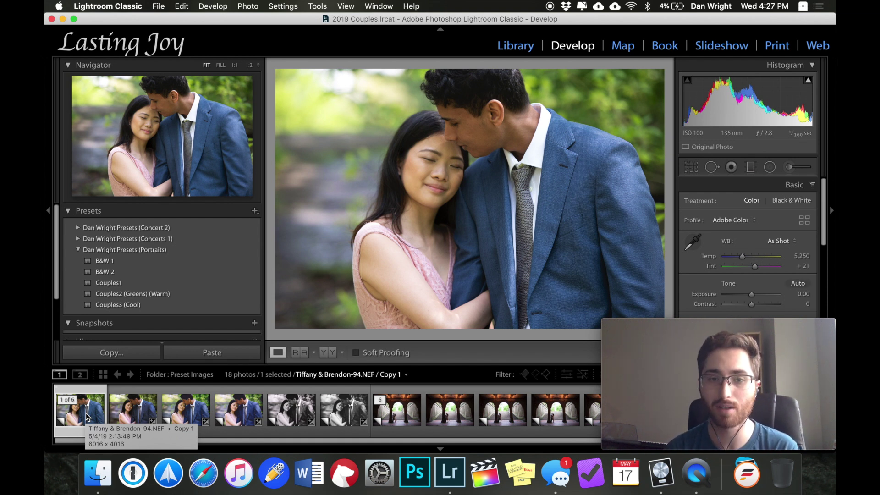
key(Right)
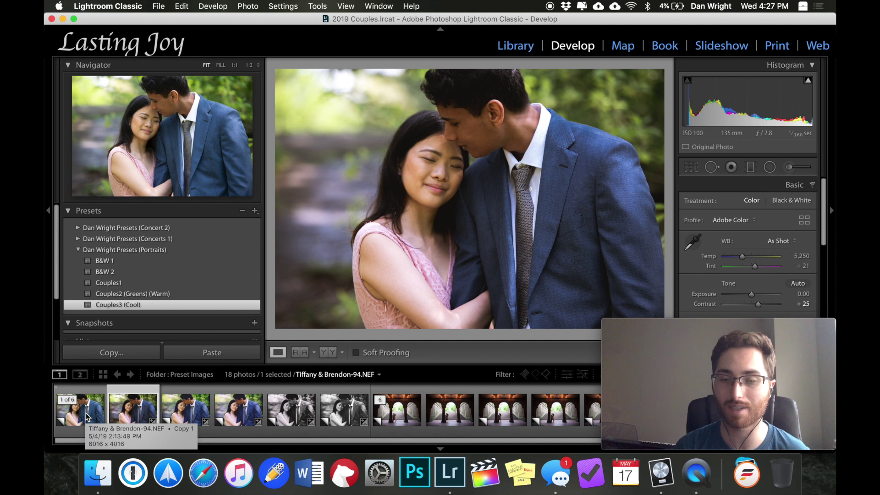
key(Right)
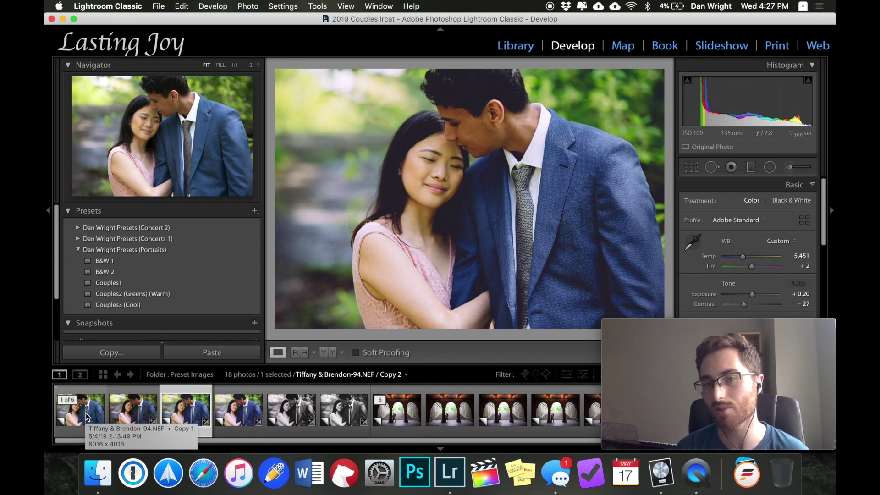
key(Right)
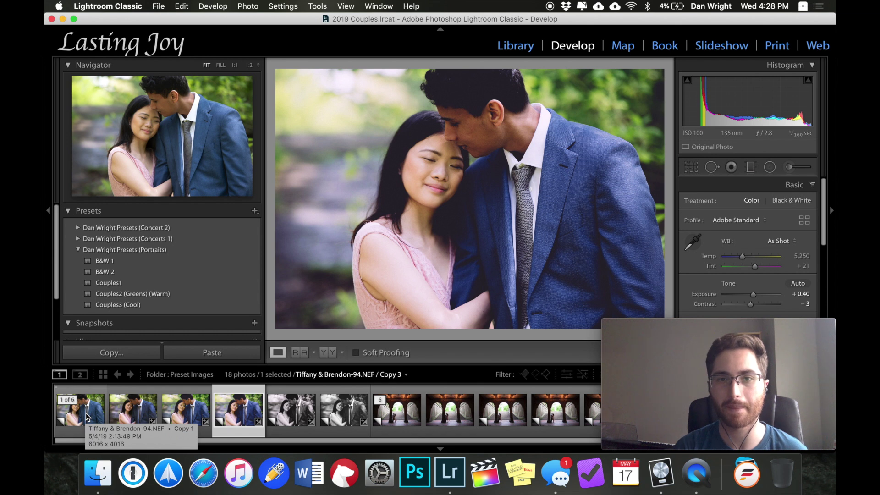
key(Right)
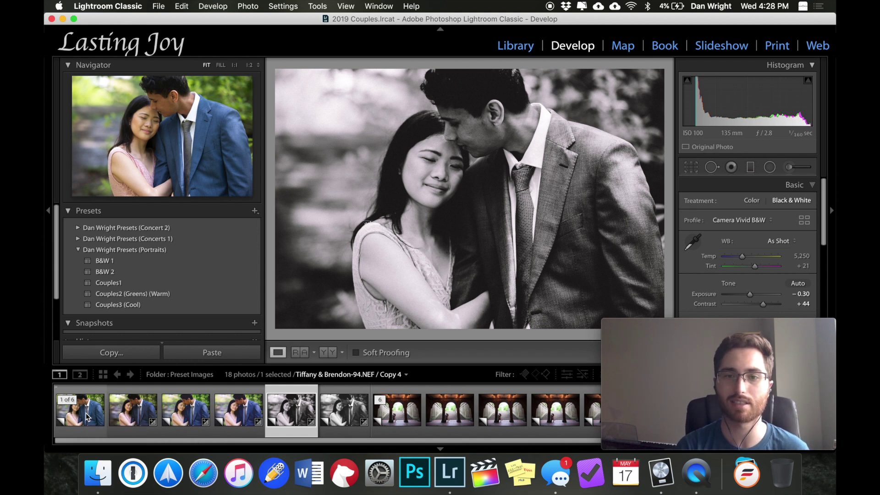
key(Right)
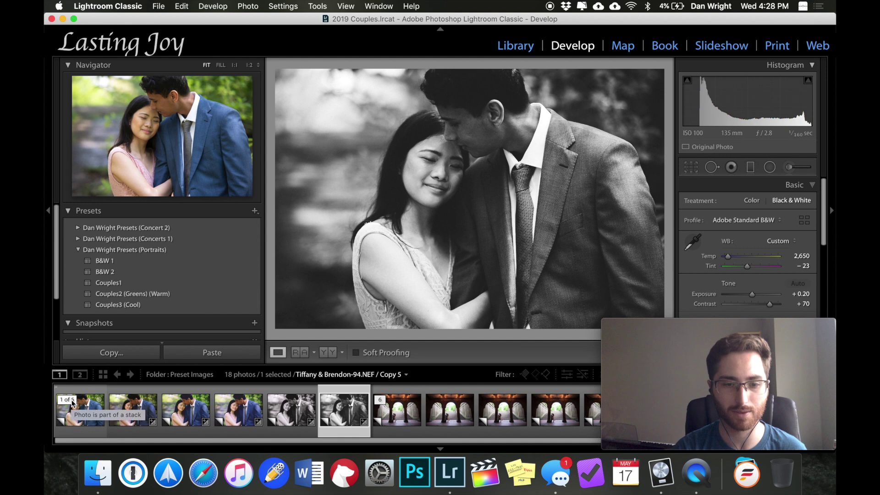
Step: Collapse the couple portrait stack and apply the Couples3 (Cool) preset to the first archway photo
click(76, 402)
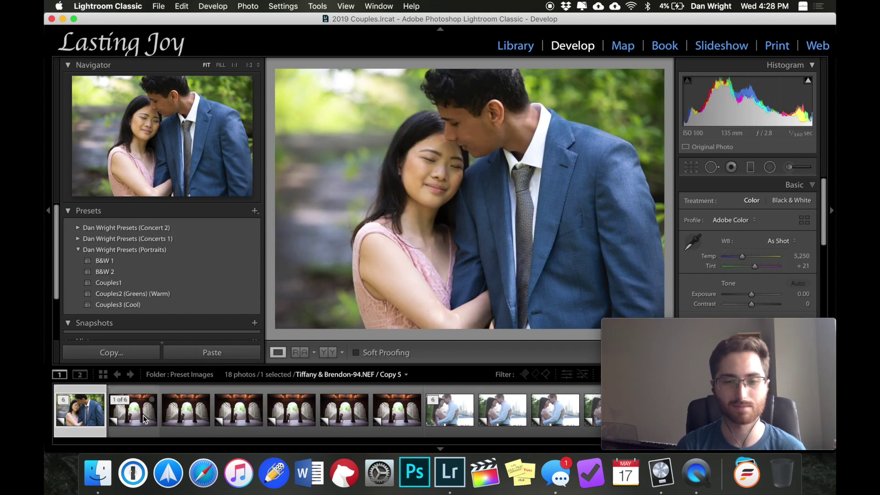
click(143, 419)
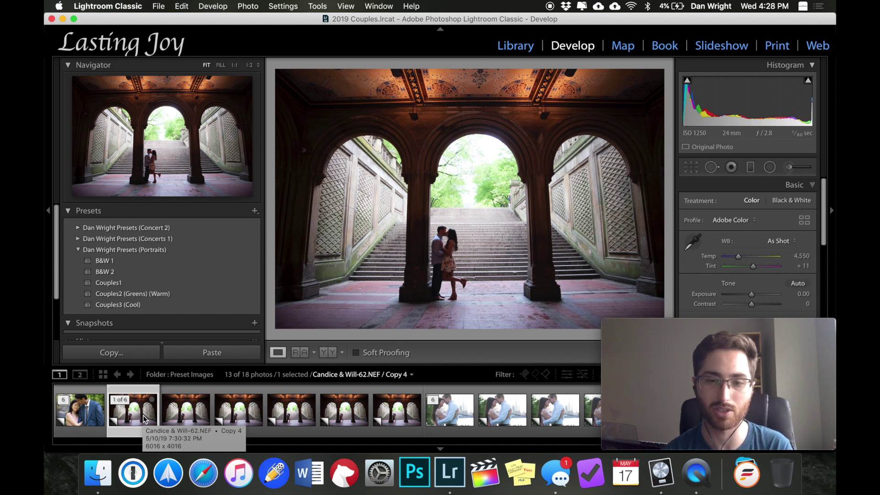
click(142, 306)
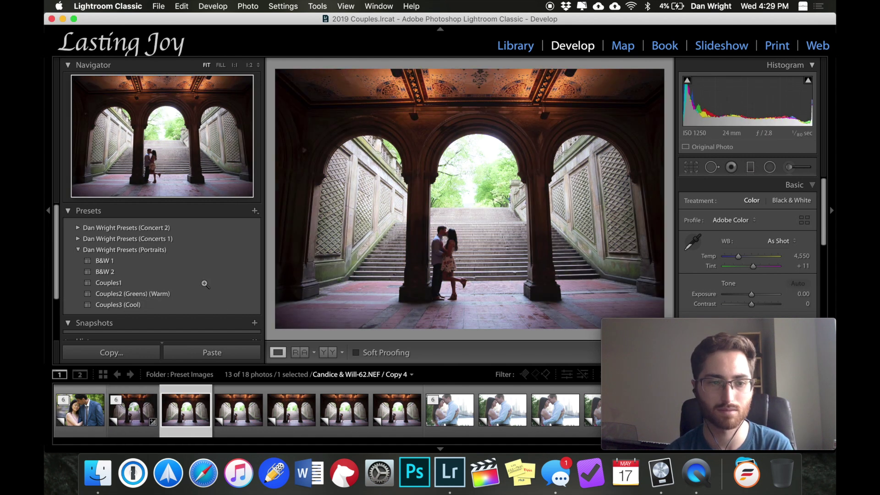
Step: Apply the Couples2 (Greens) (Warm) preset to the second archway photo with temperature 7,759, tint +9 and exposure −0.1
click(196, 294)
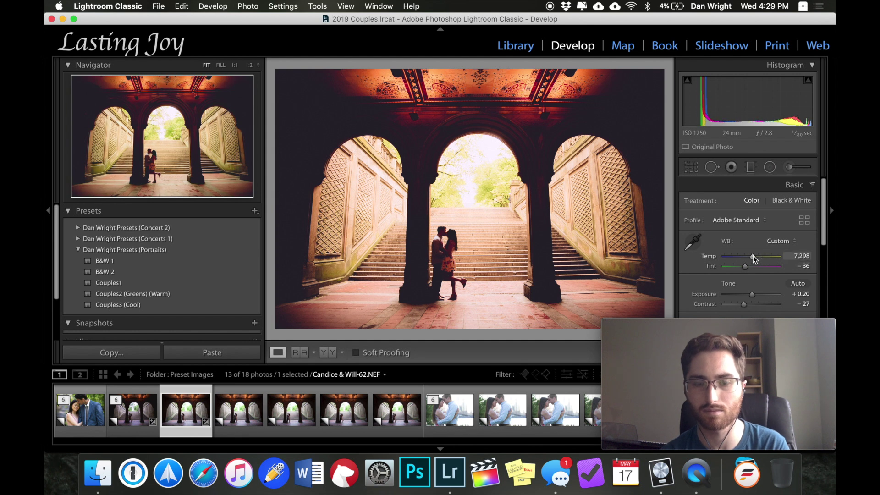
click(753, 256)
click(749, 266)
drag(749, 266, 752, 265)
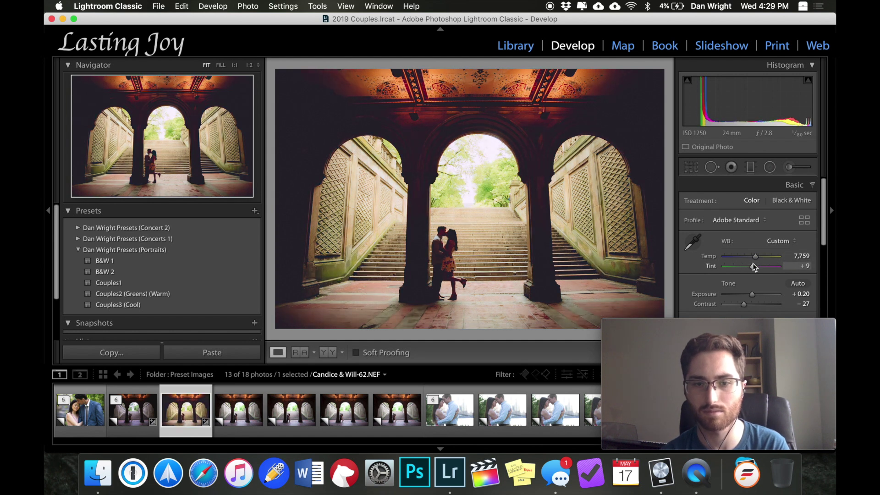
click(801, 293)
text(-0.1)
key(Return)
Step: Apply the Couples1 preset with exposure +0.70 to the third archway photo and the B&W 2 preset to the fourth
key(super+apostrophe)
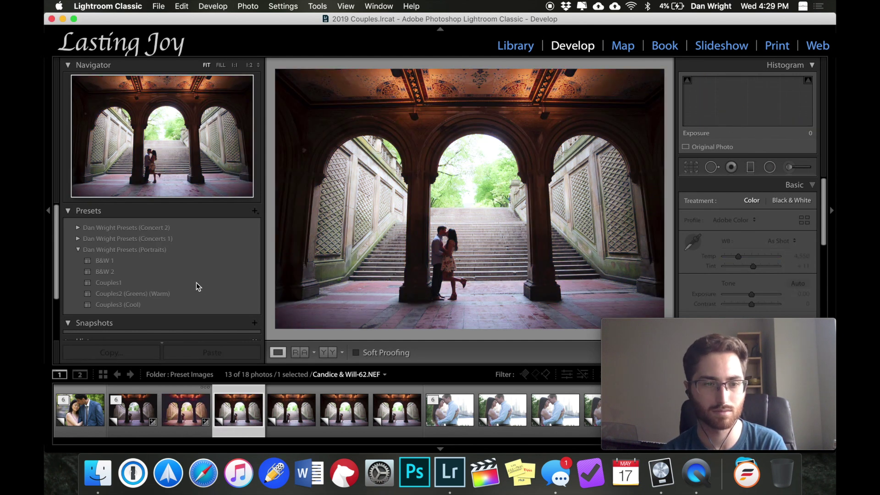
click(196, 282)
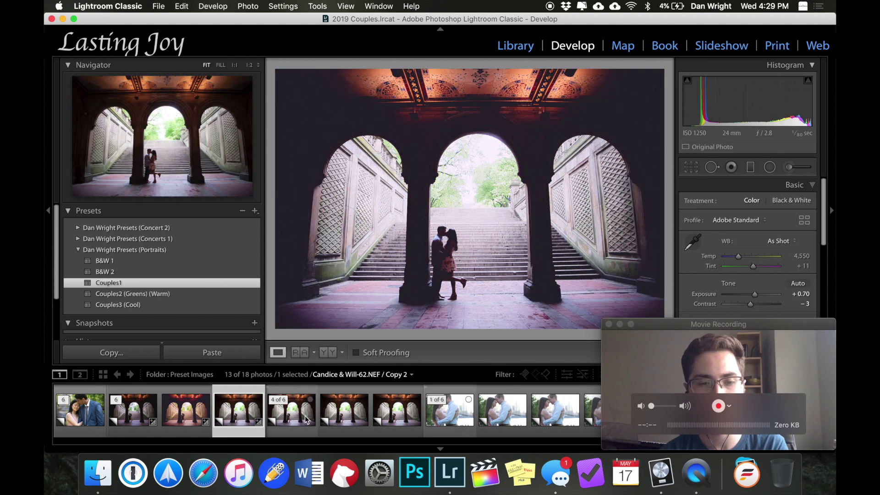
key(super+apostrophe)
click(177, 272)
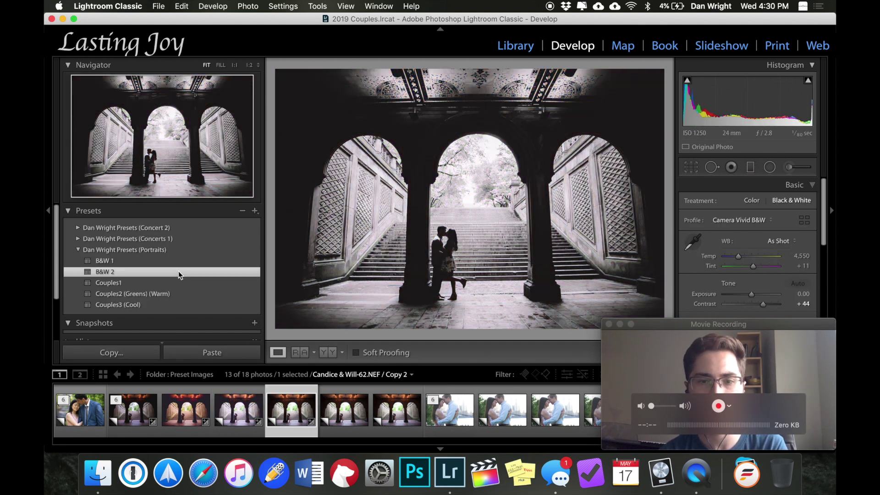
Step: Apply the B&W 1 preset to the fifth archway photo
key(super+apostrophe)
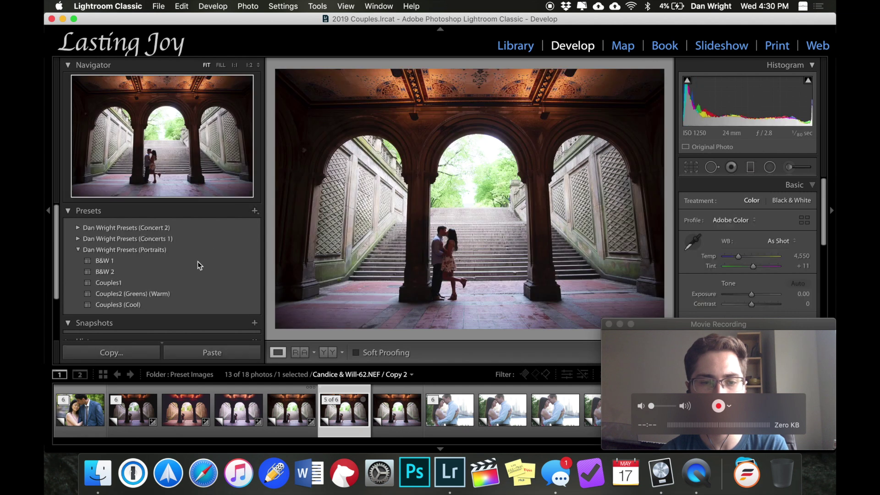
click(192, 260)
click(602, 327)
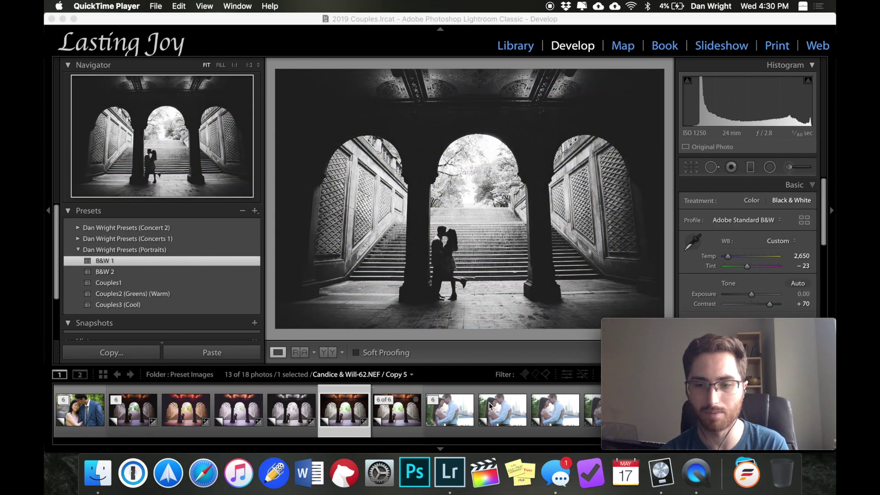
Step: Move the unedited archway photo to the front of its stack
click(394, 410)
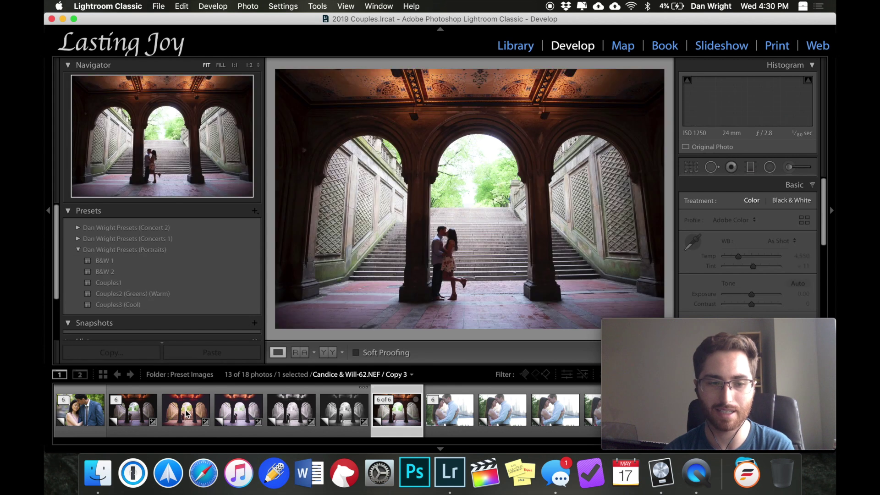
click(127, 415)
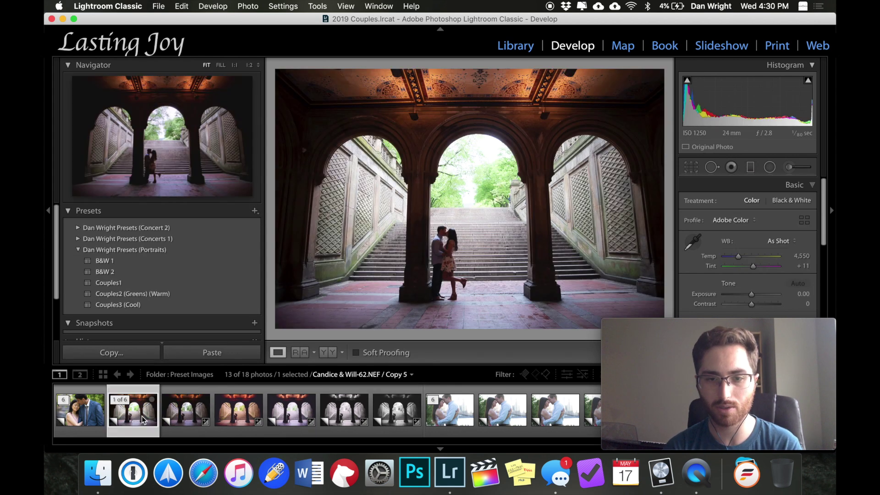
Step: Apply the Vertical Upright correction to all six archway photos in the stack together
shift+click(397, 412)
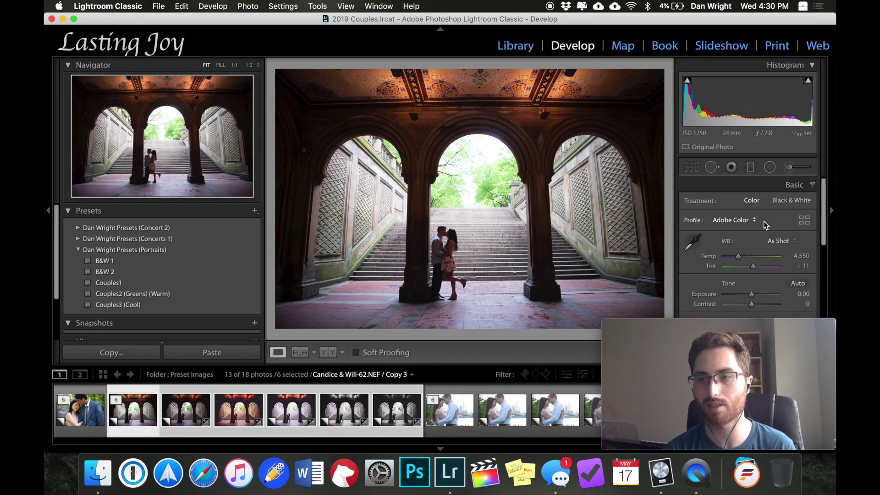
scroll(763, 221, down, 5)
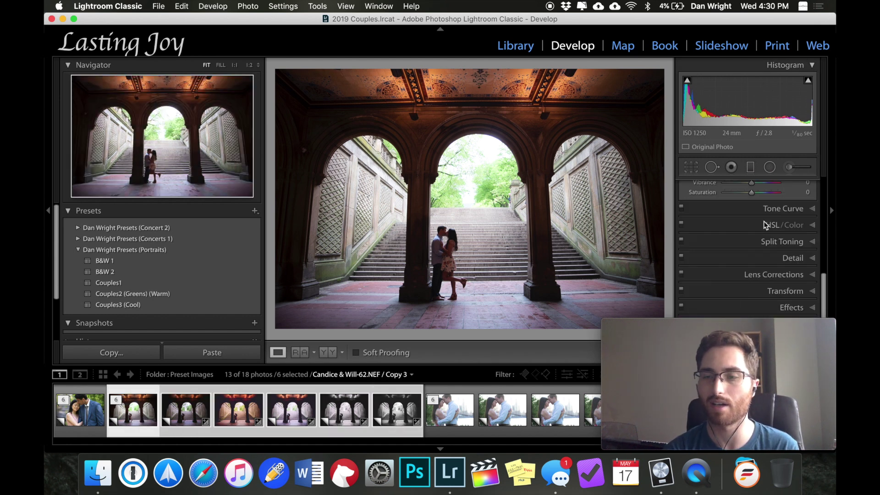
click(790, 293)
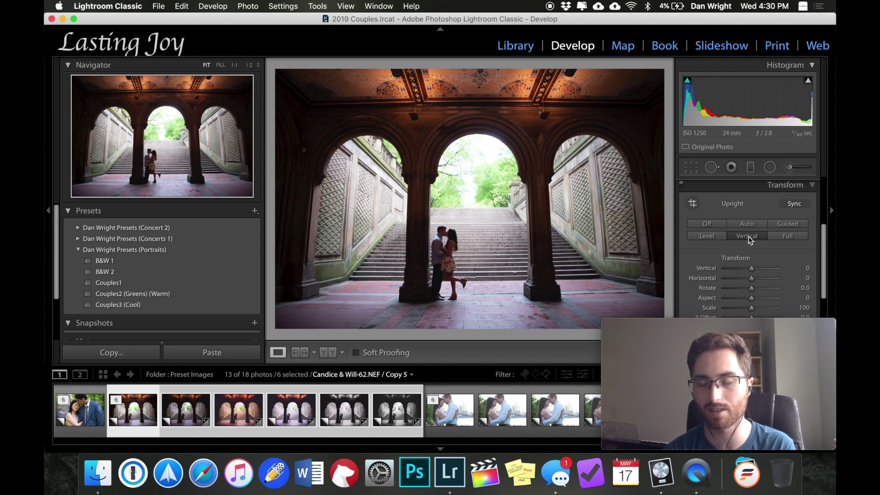
click(746, 236)
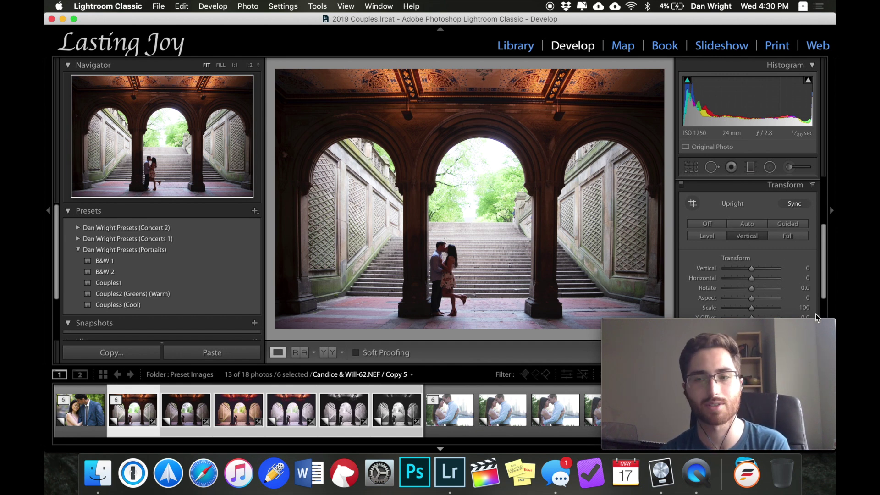
scroll(803, 205, up, 3)
click(806, 193)
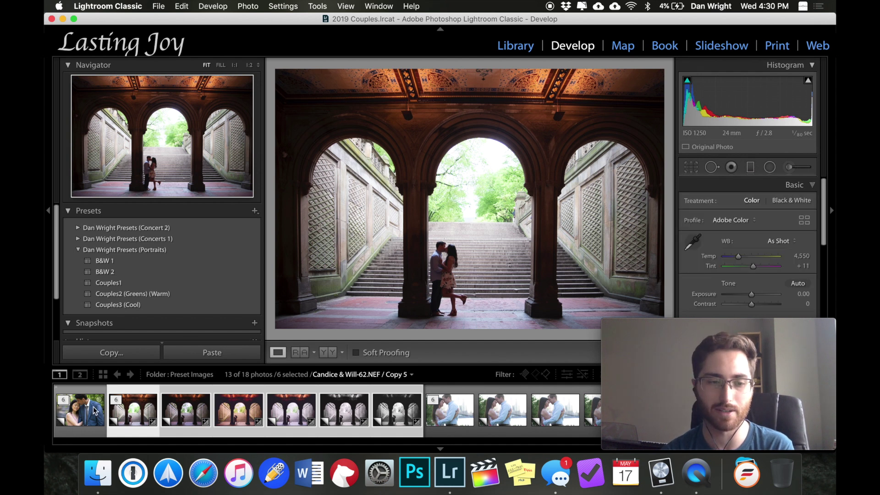
Step: Compare the archway versions one by one, from the unedited photo through the colour presets to both black-and-white ones
super+click(124, 420)
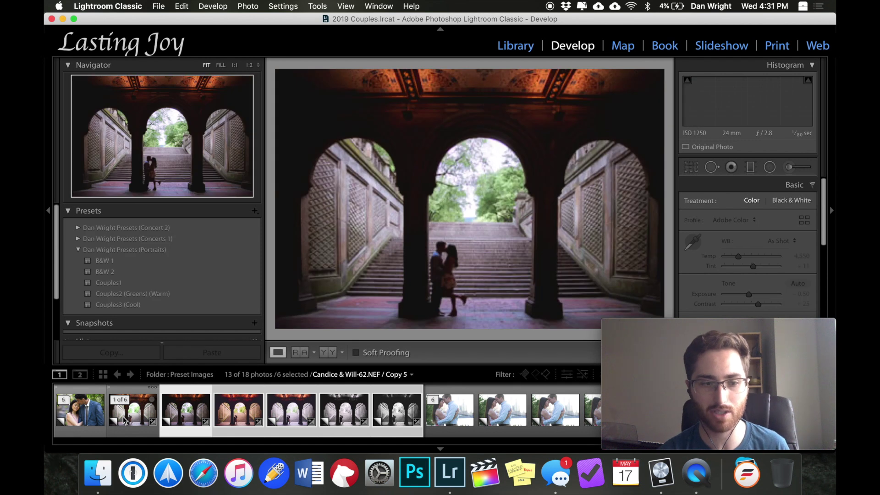
click(124, 419)
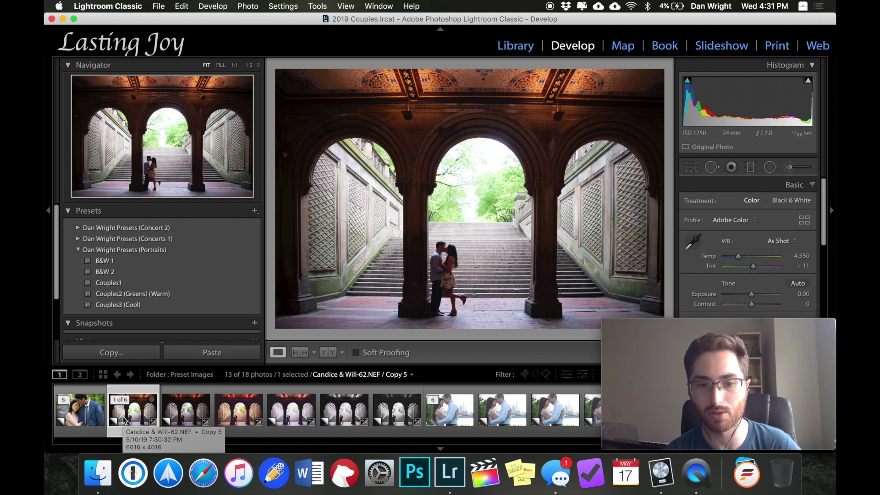
key(Right)
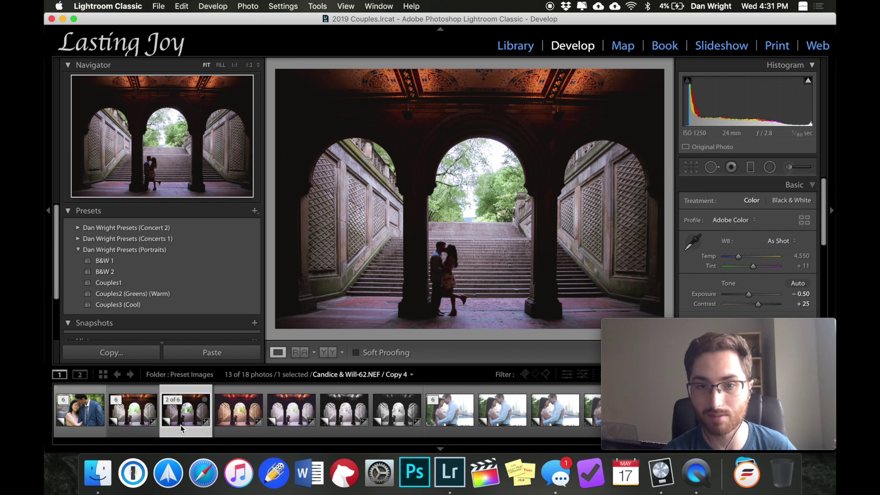
key(Right)
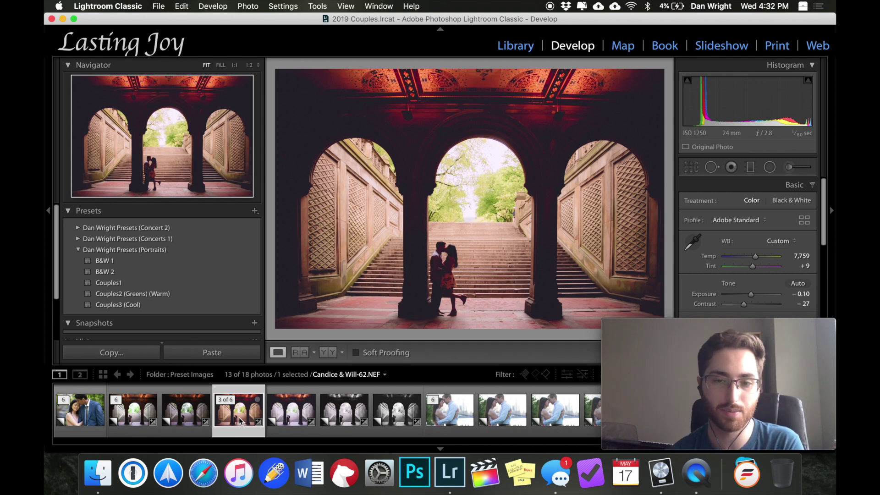
key(Right)
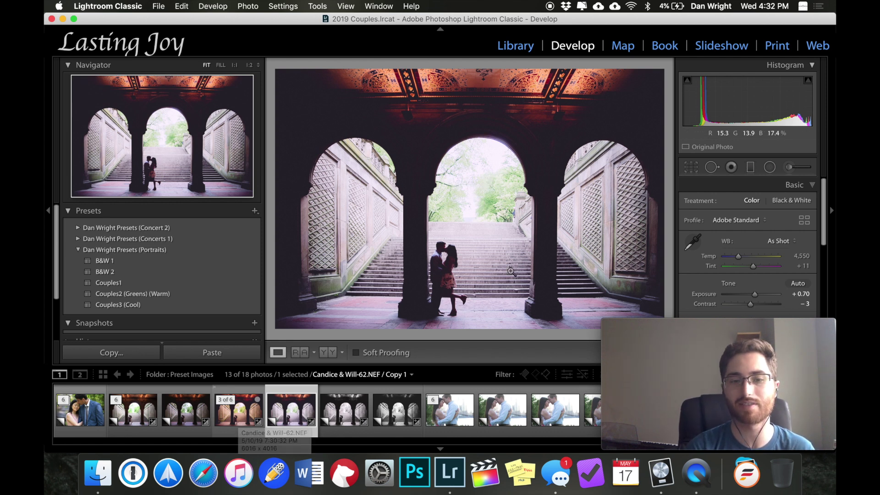
key(Right)
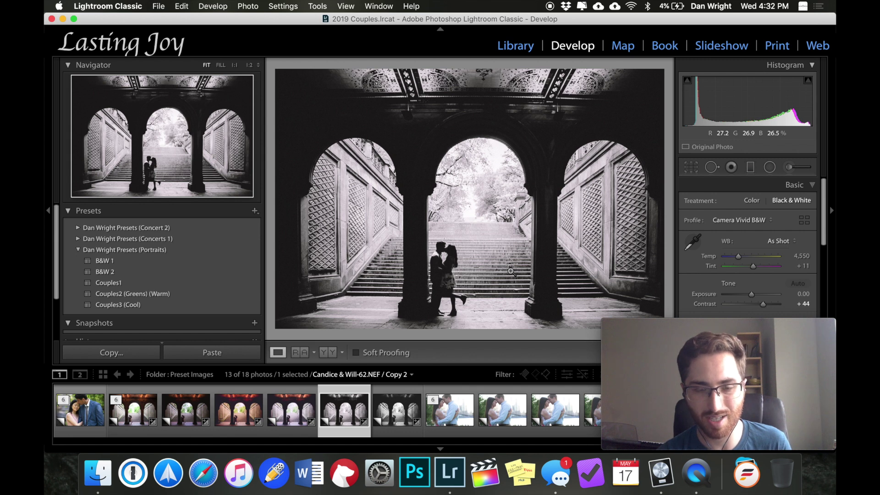
key(Right)
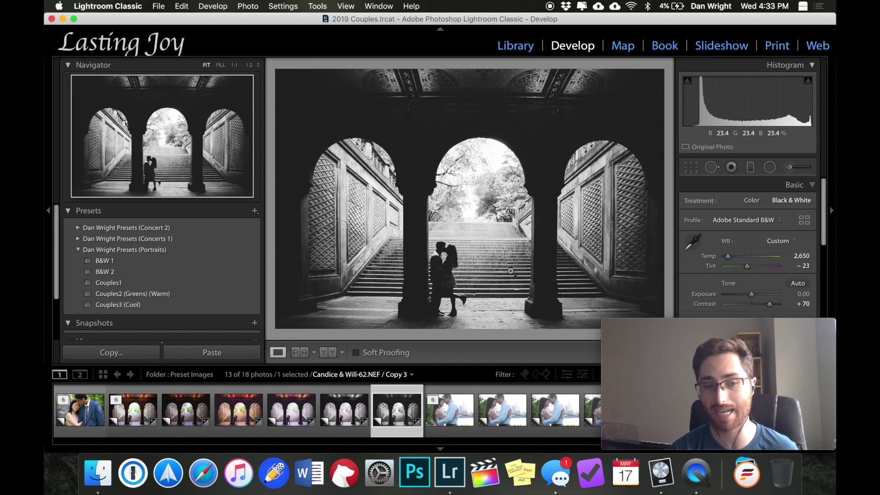
Step: Collapse the archway stack and apply the Couples3 (Cool) preset with exposure +0.50 to the first copy of the skyline couple photo
click(118, 401)
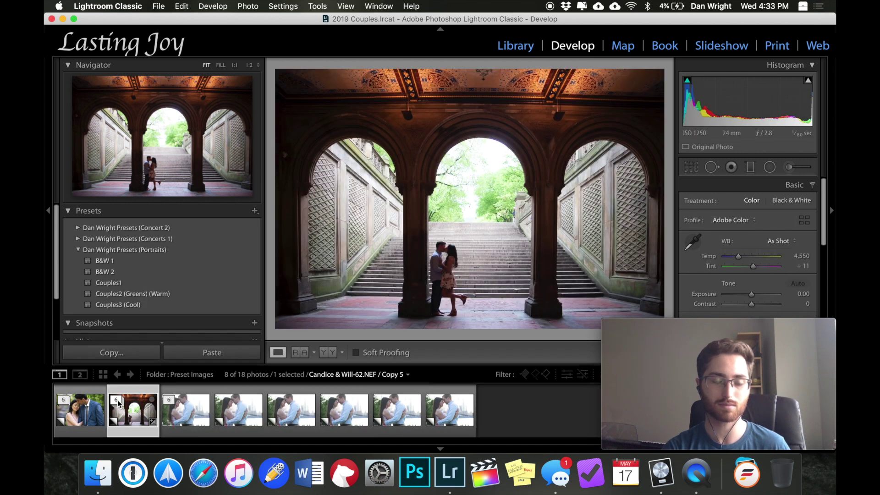
click(193, 427)
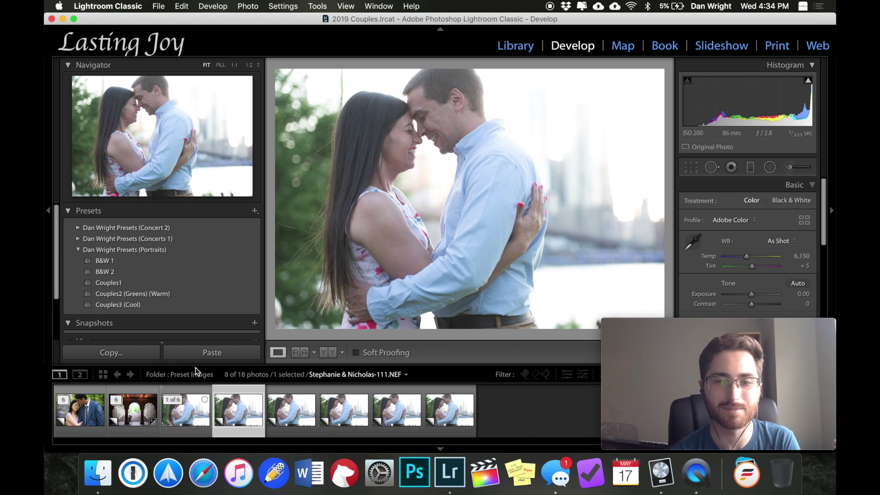
click(146, 305)
scroll(774, 257, down, 5)
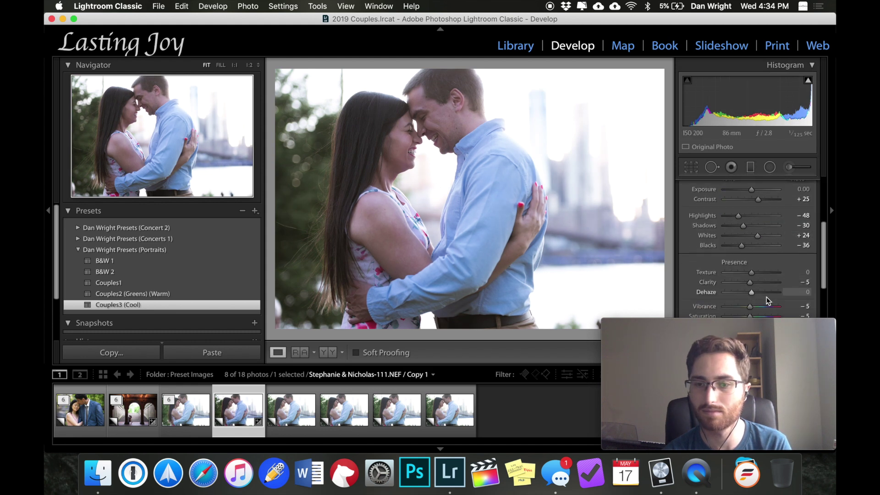
scroll(758, 291, up, 5)
Step: Apply the Couples2 (Greens) (Warm) preset to the second skyline copy with temperature 10,740, tint +2 and exposure +0.20
key(Right)
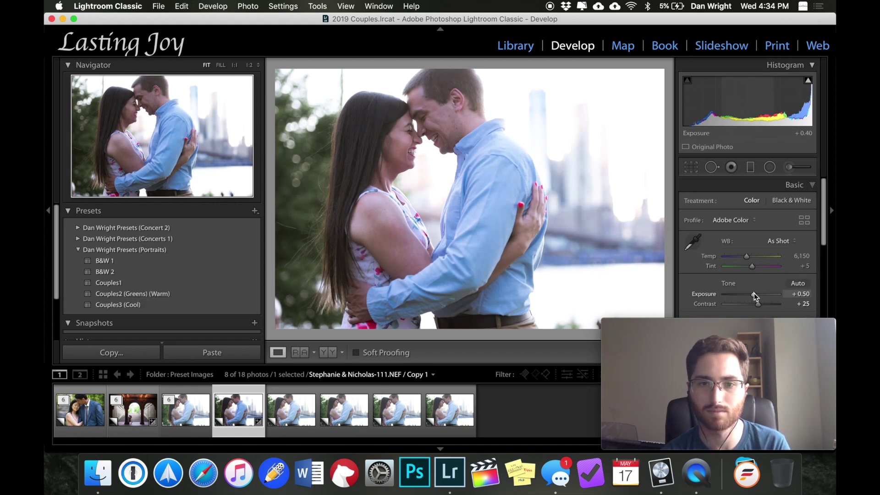
click(169, 293)
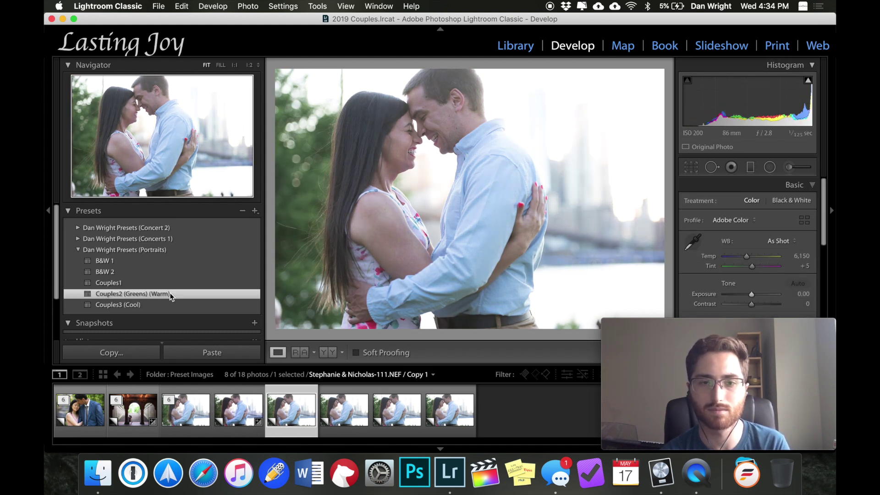
drag(779, 256, 779, 257)
click(800, 256)
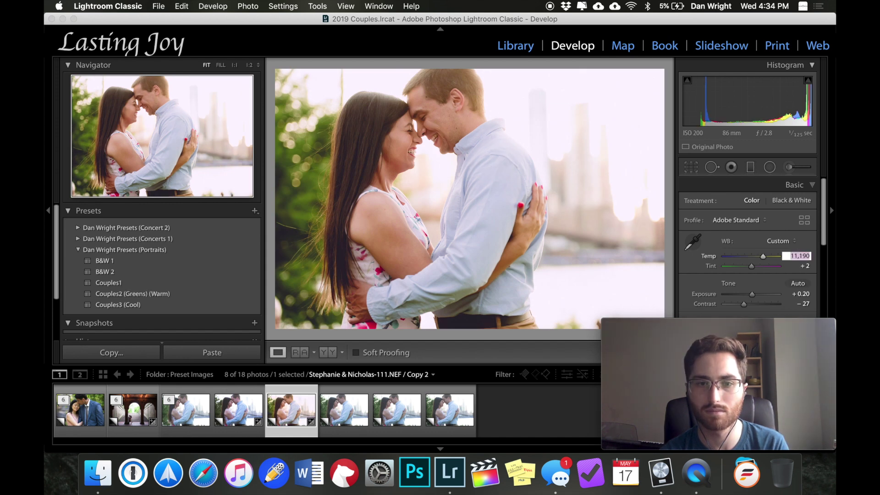
key(Down)
key(Return)
scroll(752, 283, down, 2)
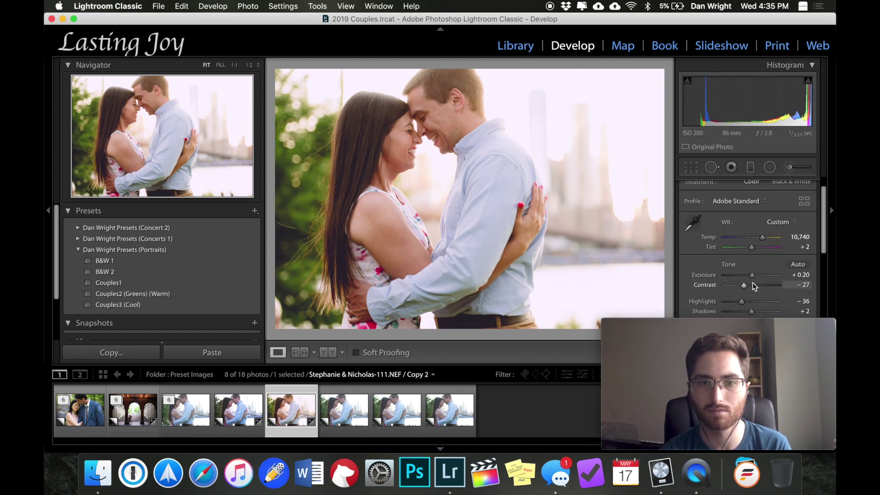
Step: Apply the Couples1 preset to the third skyline copy with temperature 7,970 and exposure +0.70
key(Right)
click(115, 283)
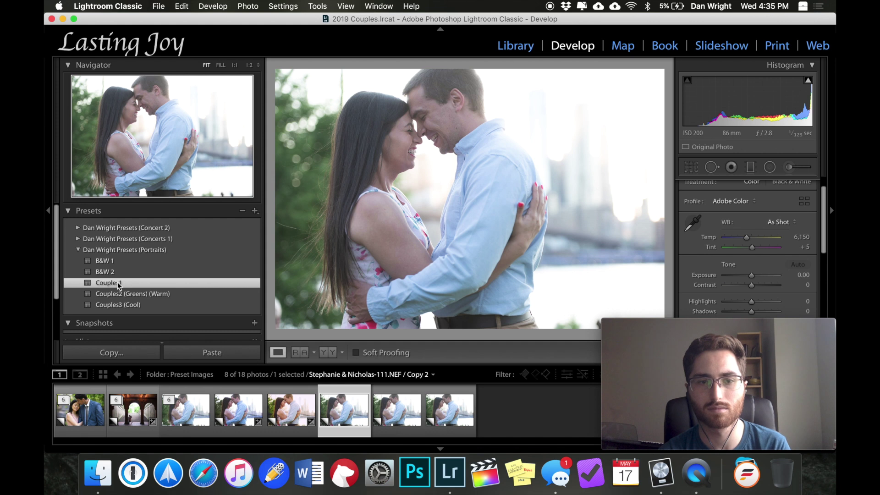
mouse_move(747, 238)
mouse_down()
mouse_move(765, 239)
mouse_move(755, 239)
mouse_up()
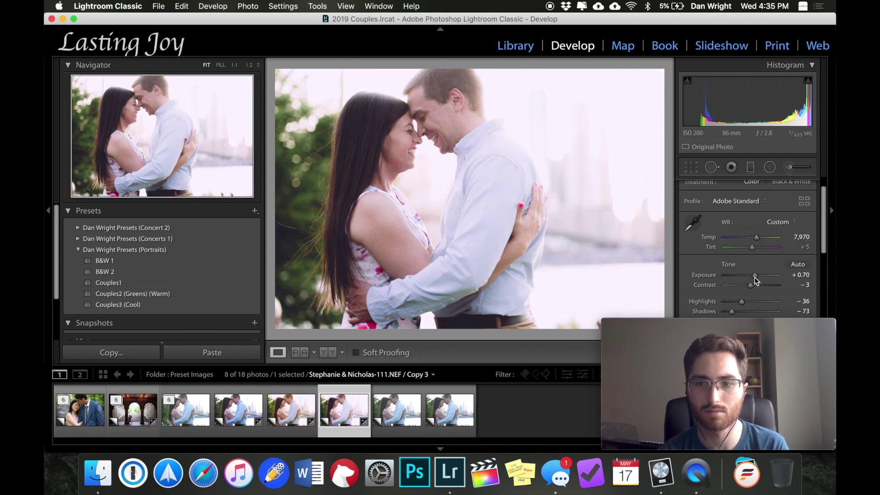
scroll(751, 257, up, 2)
Step: Apply the B&W 2 preset to the fourth skyline copy and adjust its exposure to +0.20
click(397, 421)
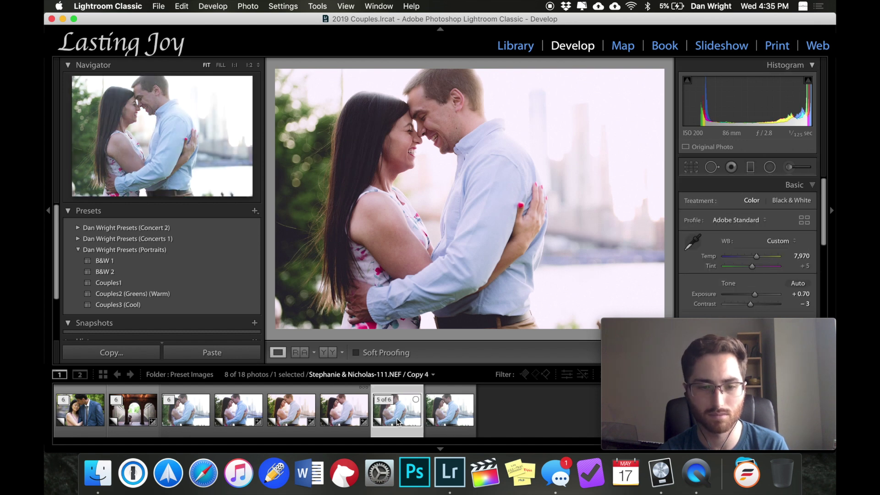
click(206, 272)
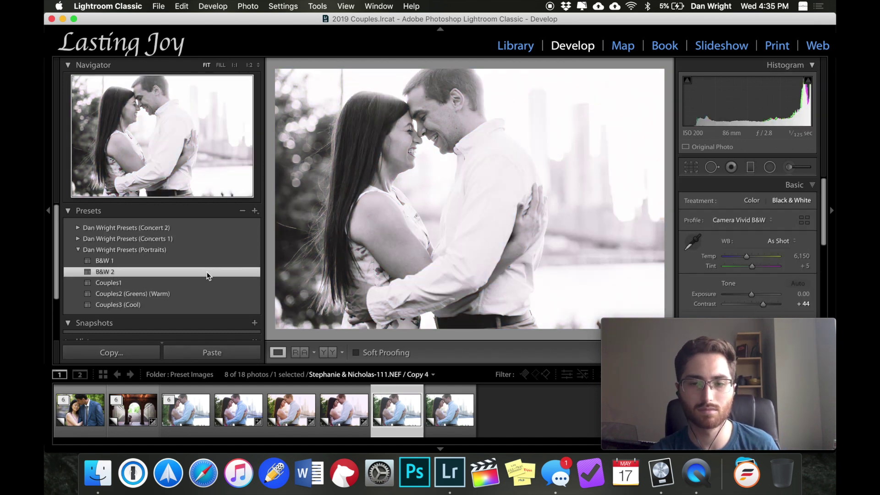
click(801, 293)
key(Down)
scroll(801, 293, down, 2)
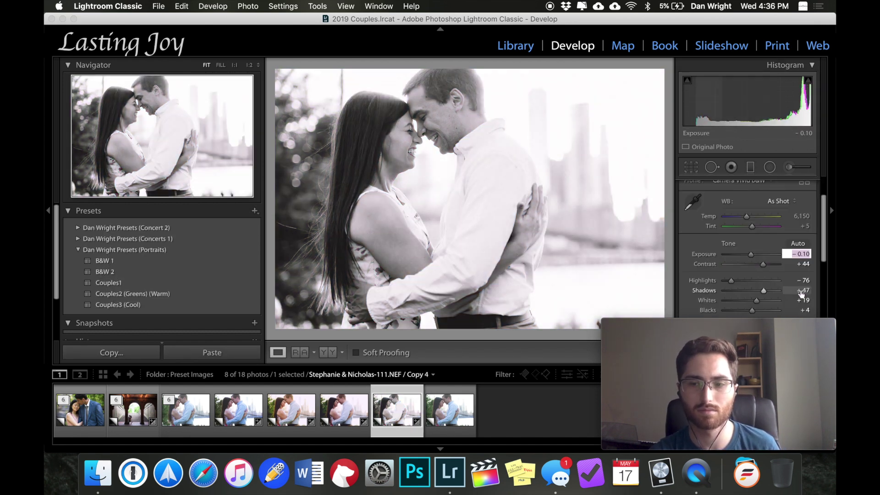
key(Up)
key(Up)
key(Up)
key(Up)
key(Up)
scroll(759, 316, up, 2)
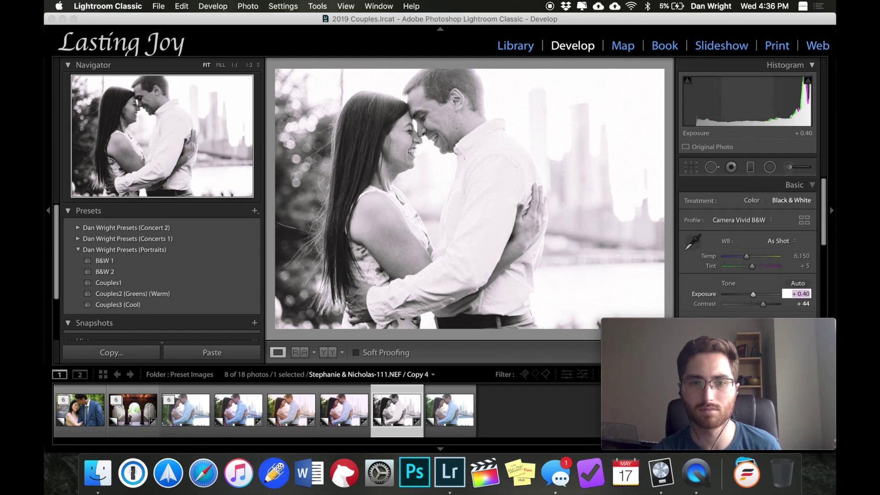
Step: Apply the B&W 1 preset to the last skyline copy and set its exposure to +0.60
click(450, 410)
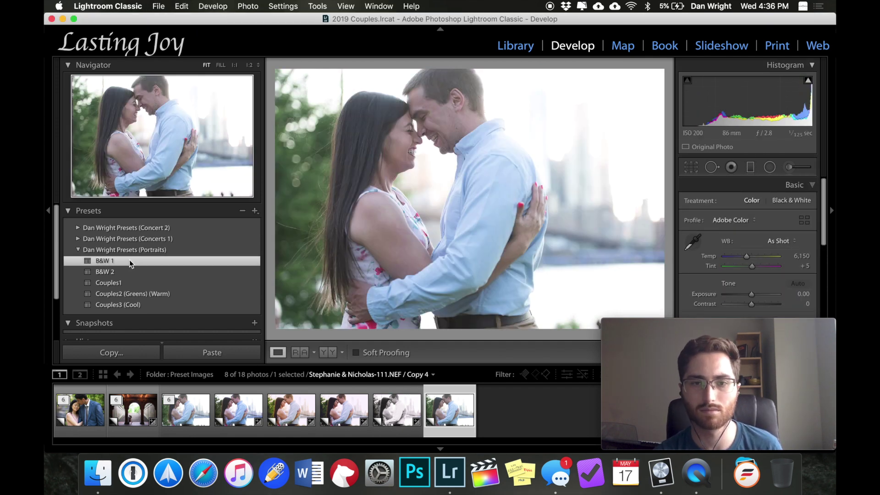
click(130, 260)
click(801, 294)
text(0.6)
key(Return)
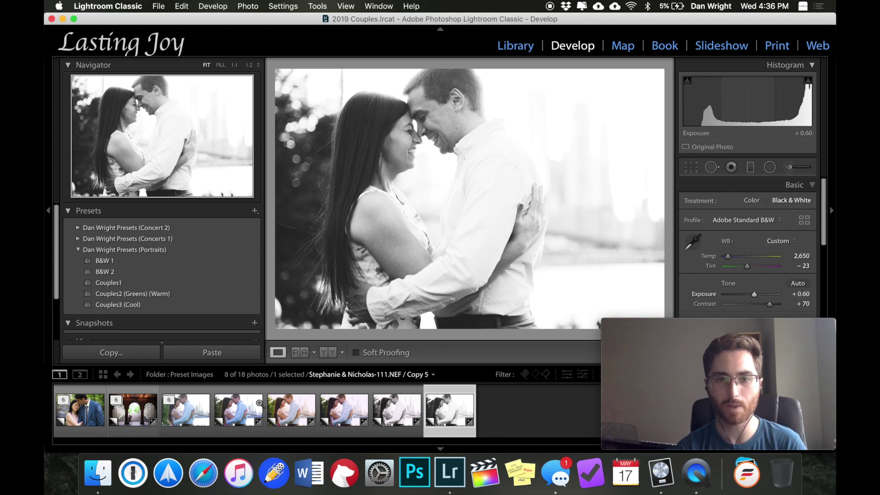
Step: Compare the unedited skyline photo with each preset version in turn, going back and forth between the two black-and-white versions
click(193, 418)
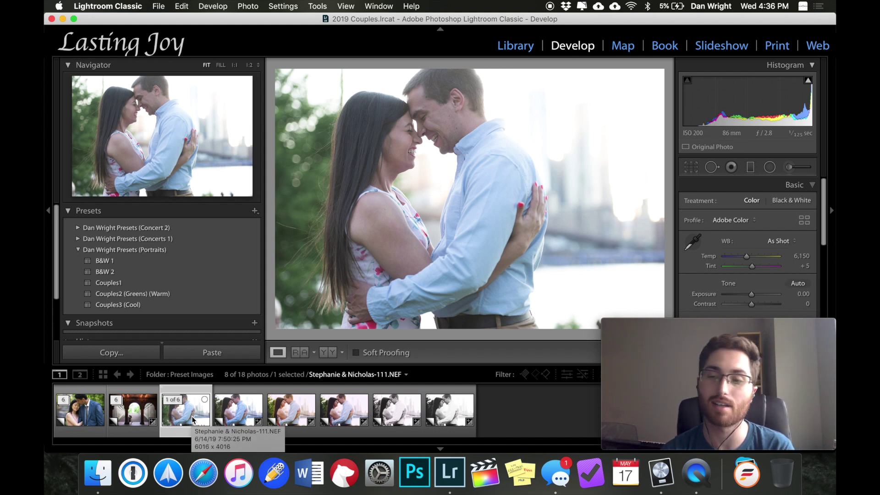
key(Right)
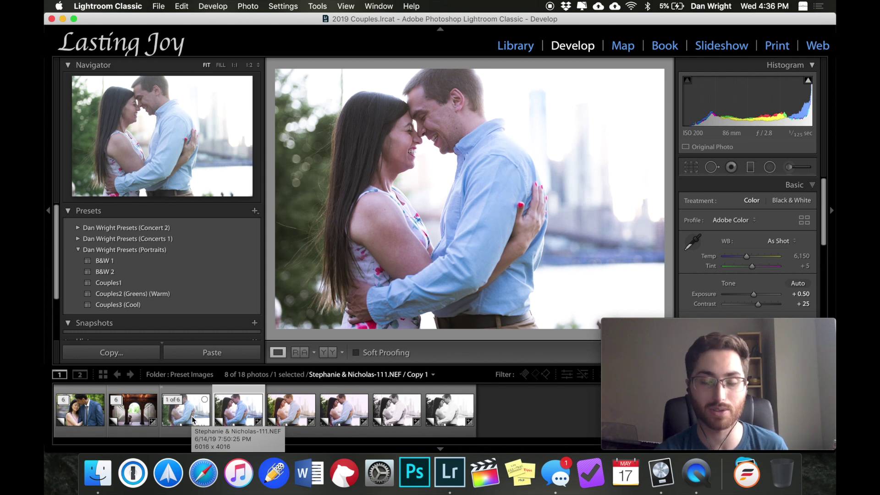
key(Right)
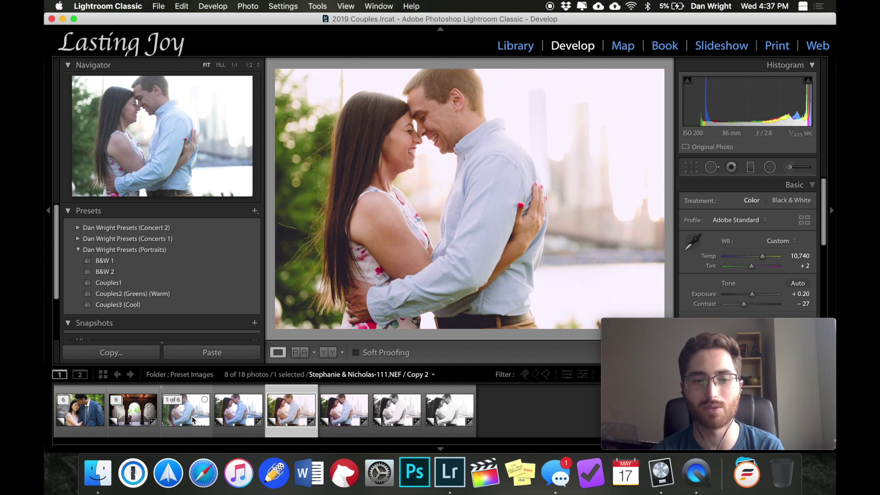
key(Right)
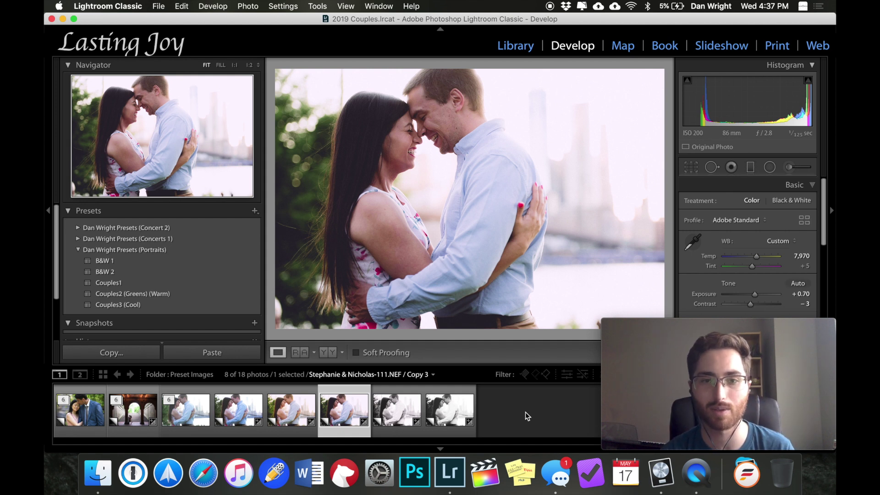
key(Right)
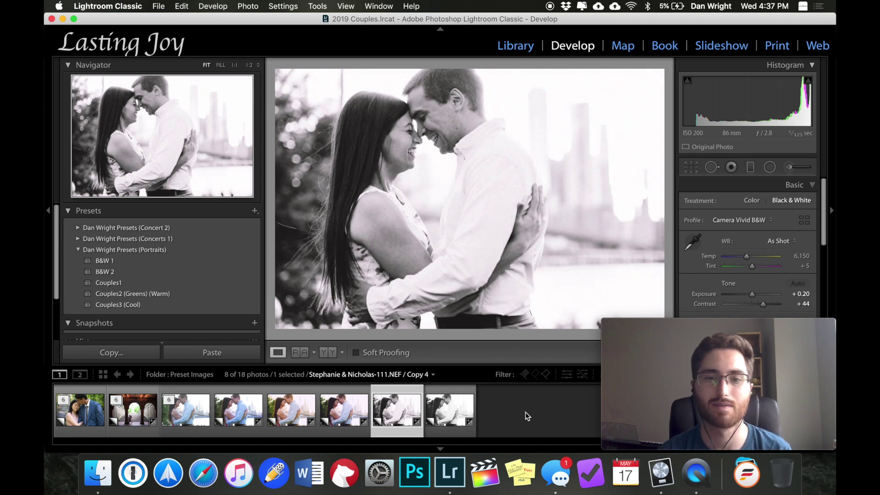
key(Right)
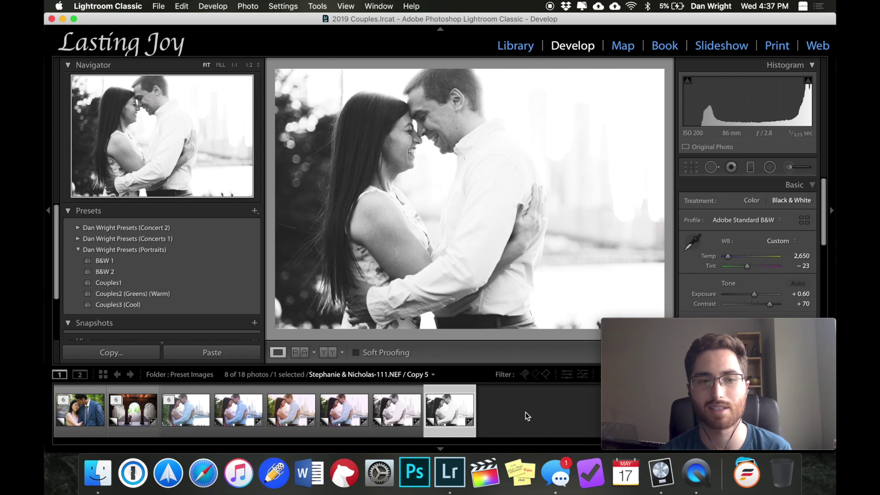
key(Left)
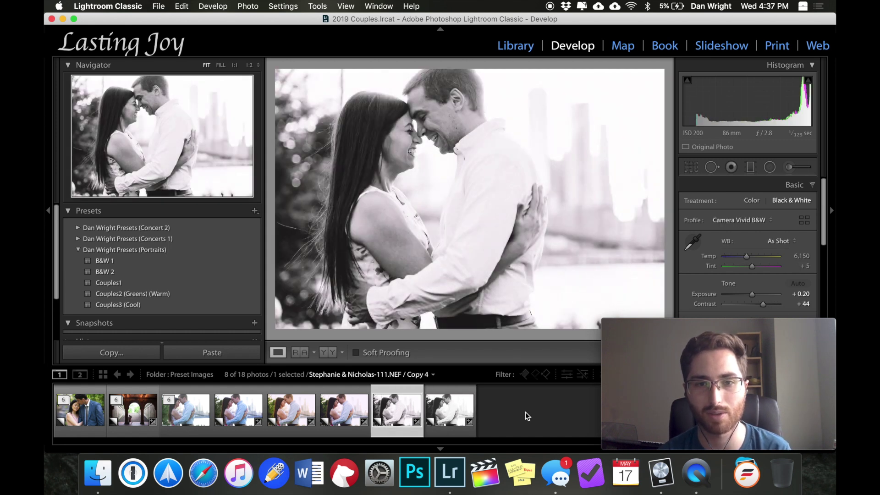
key(Right)
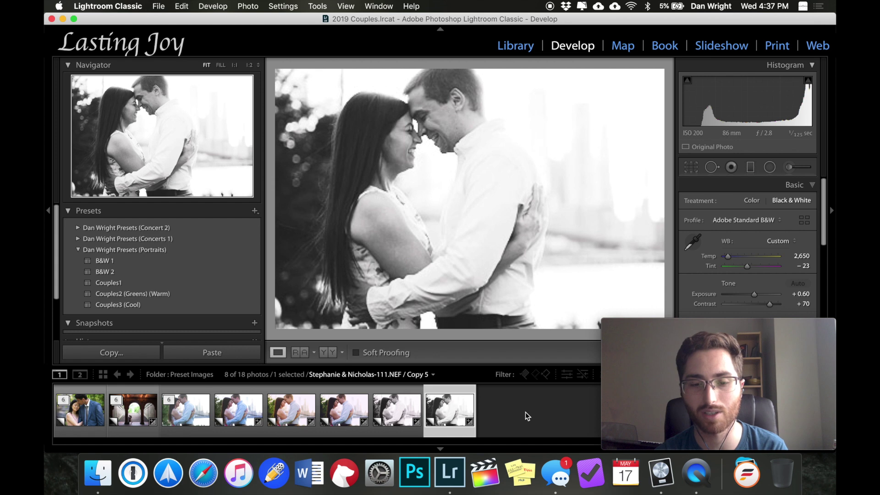